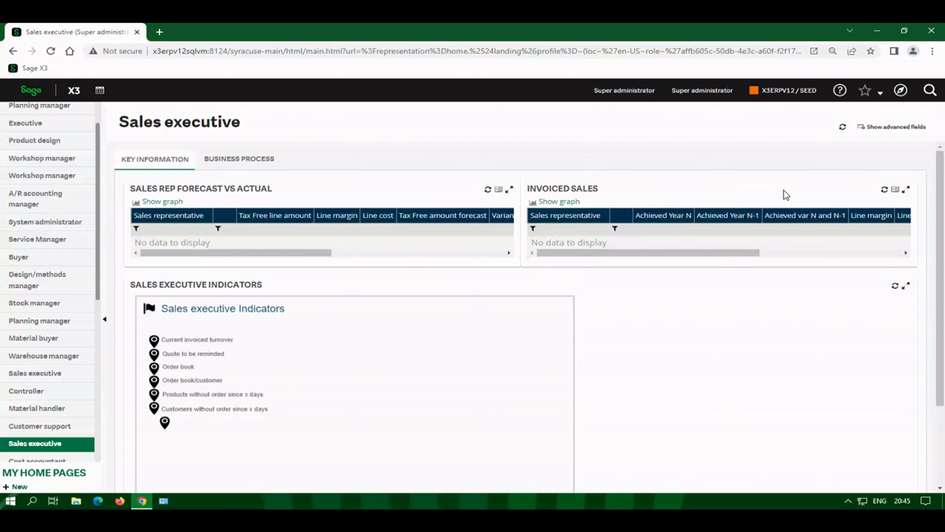
# - Open the Loan returns function under Sales with the ALL Full entry transaction
pyautogui.click(902, 91)
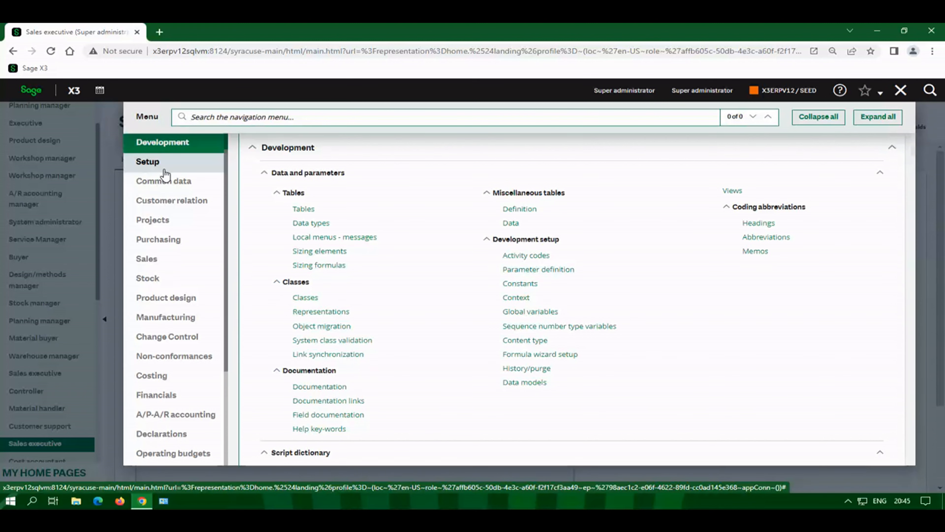
pyautogui.scroll(-1, 165, 175)
pyautogui.click(167, 219)
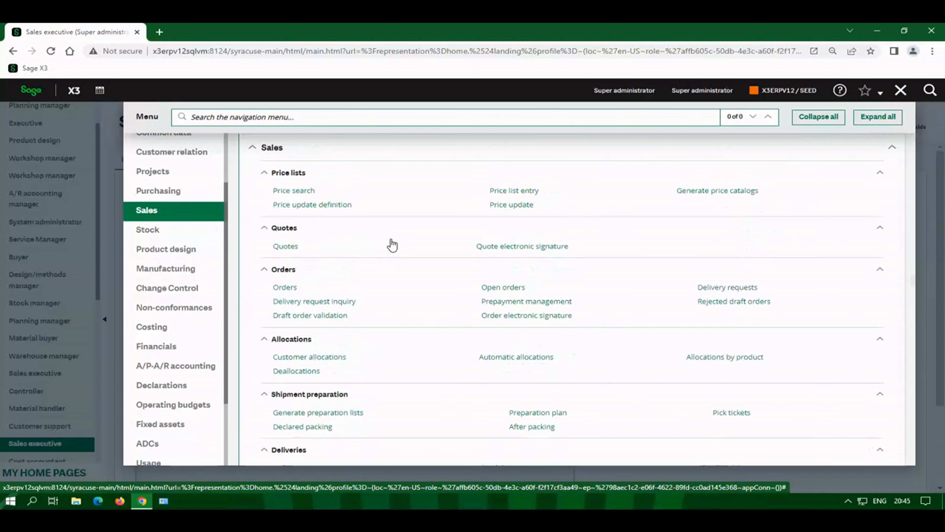
pyautogui.scroll(-5, 426, 276)
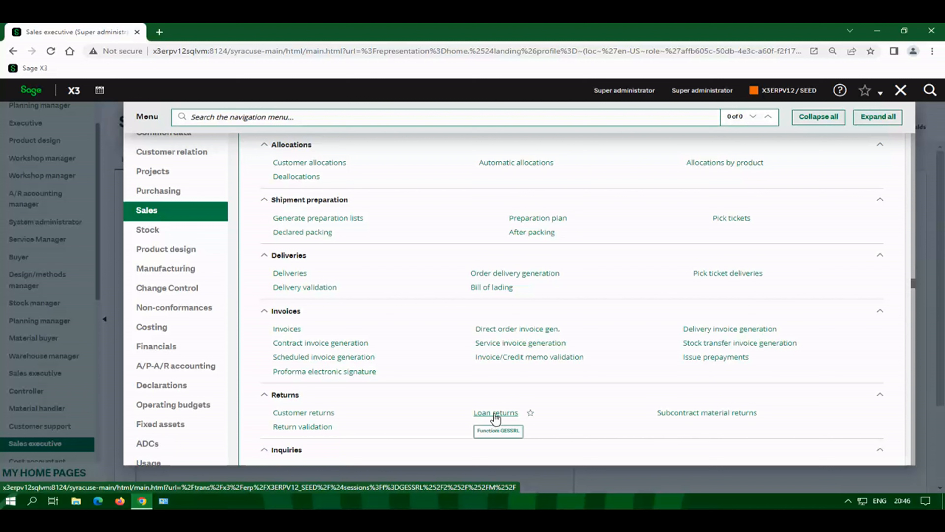
pyautogui.click(495, 414)
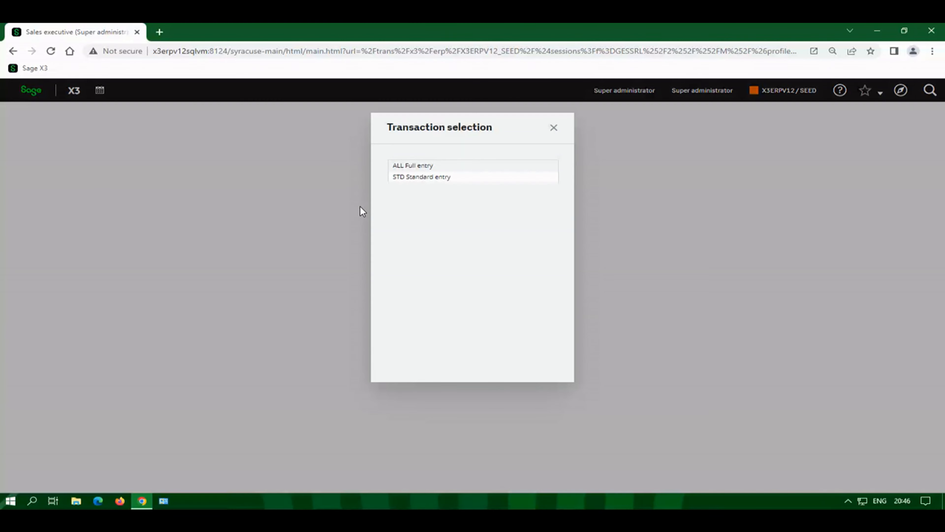
pyautogui.click(414, 164)
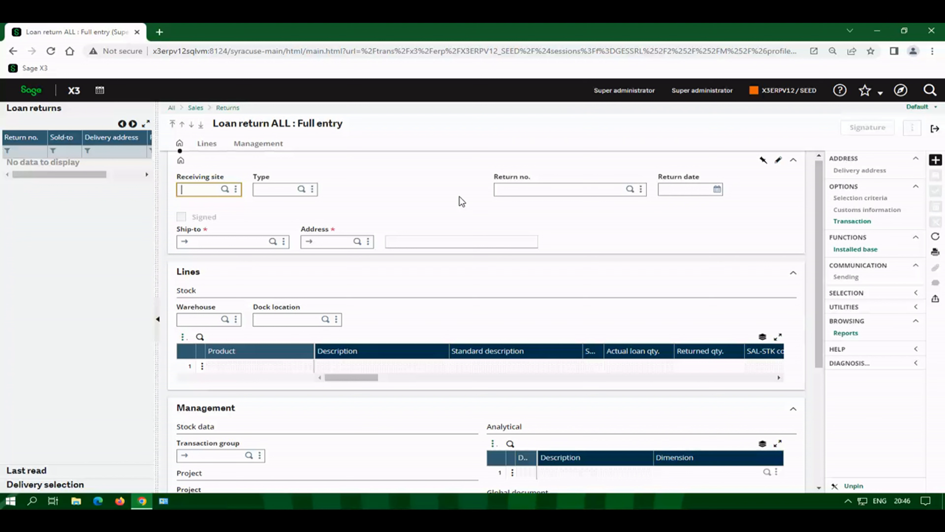
# - Display the field information for Receiving site, highlight its screen code SRL0, and leave the loan return function
pyautogui.press('Escape')
pyautogui.press('F6')
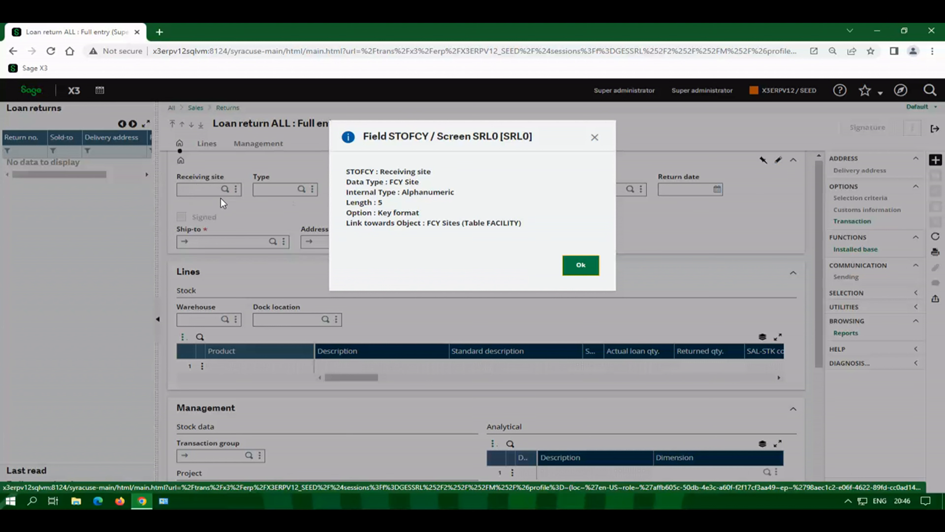
pyautogui.doubleClick(491, 137)
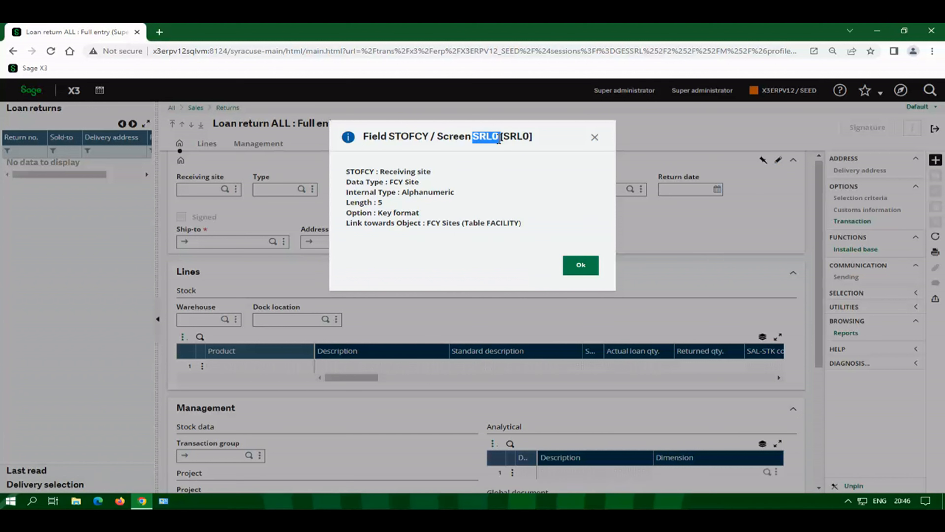
pyautogui.click(577, 266)
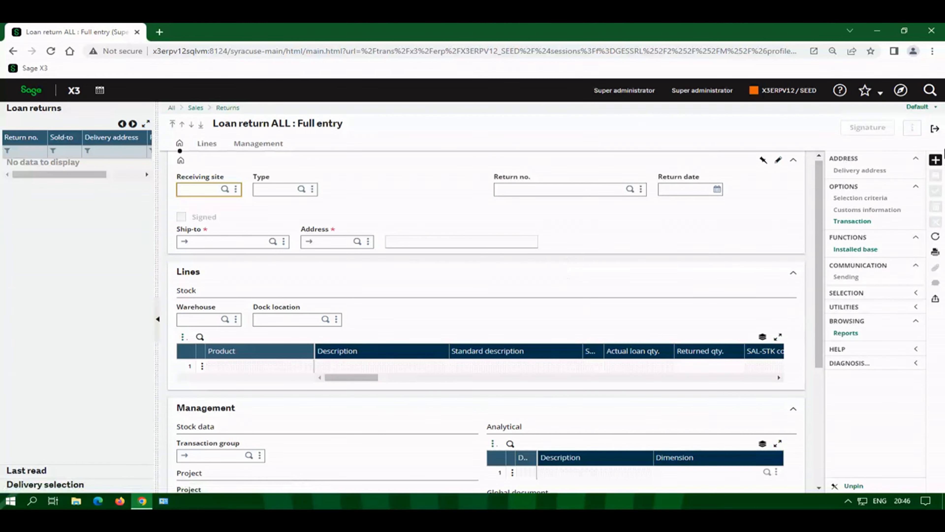
pyautogui.click(935, 128)
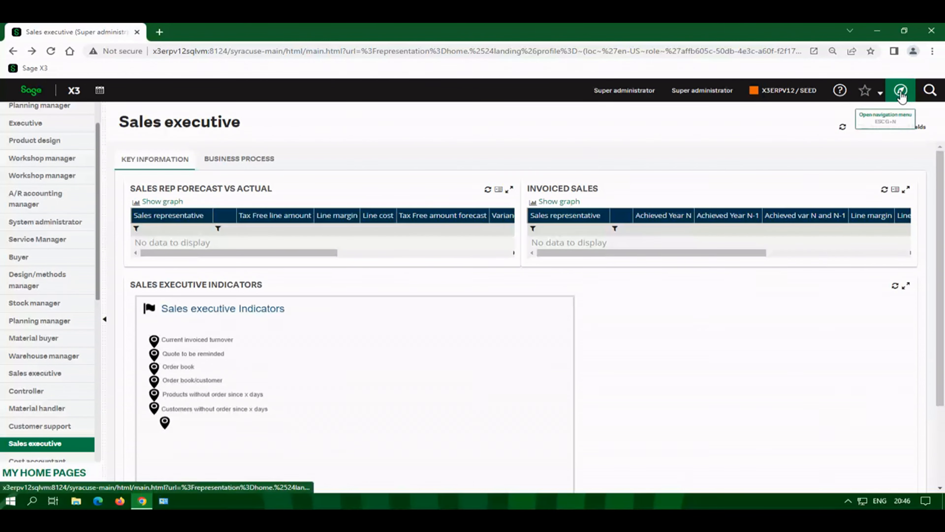
# - Open the Screens function in the Development script dictionary
pyautogui.click(901, 93)
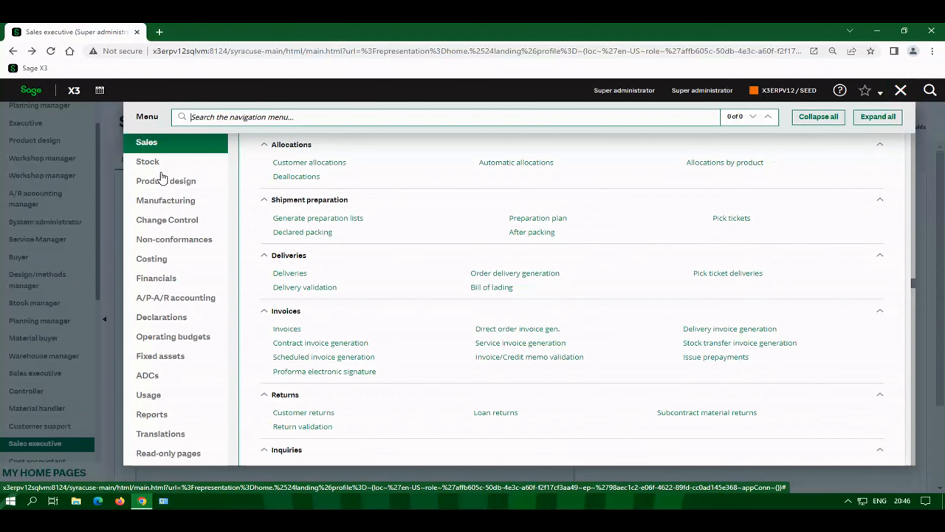
pyautogui.scroll(4, 181, 178)
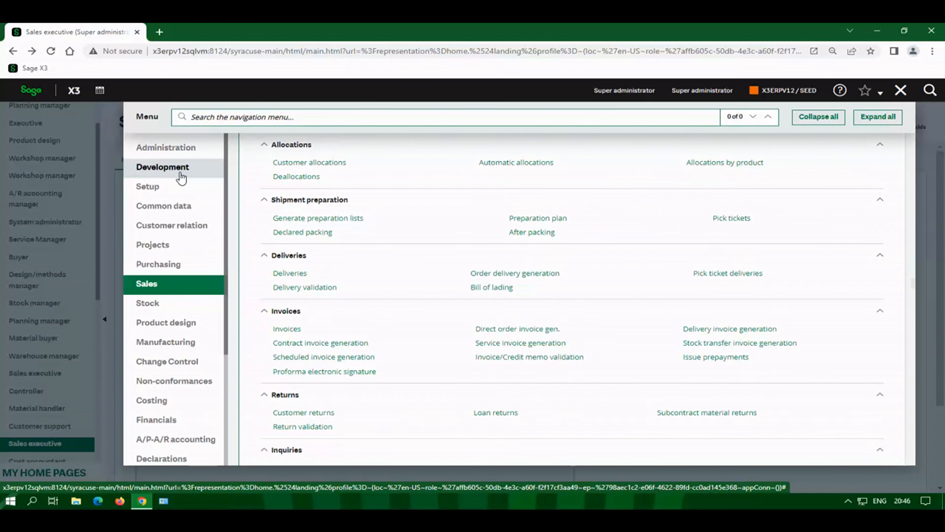
pyautogui.click(181, 178)
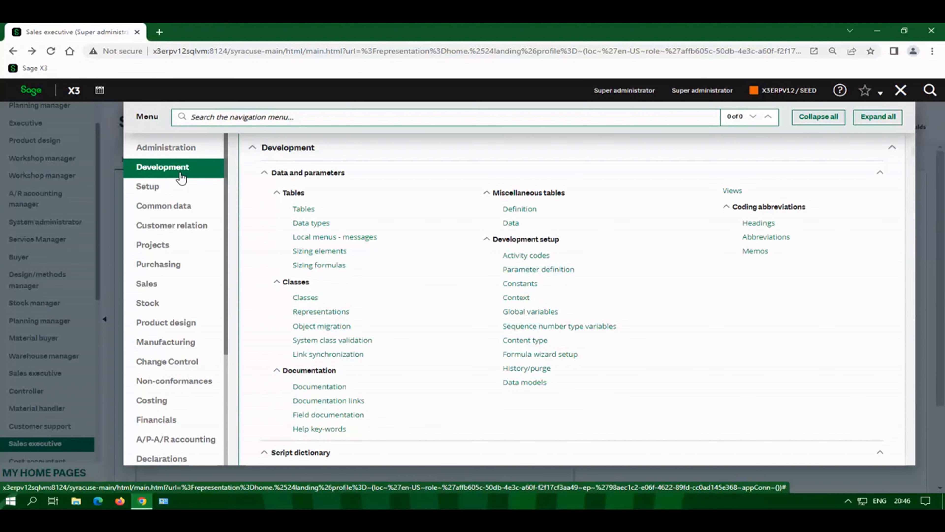
pyautogui.scroll(-3, 399, 266)
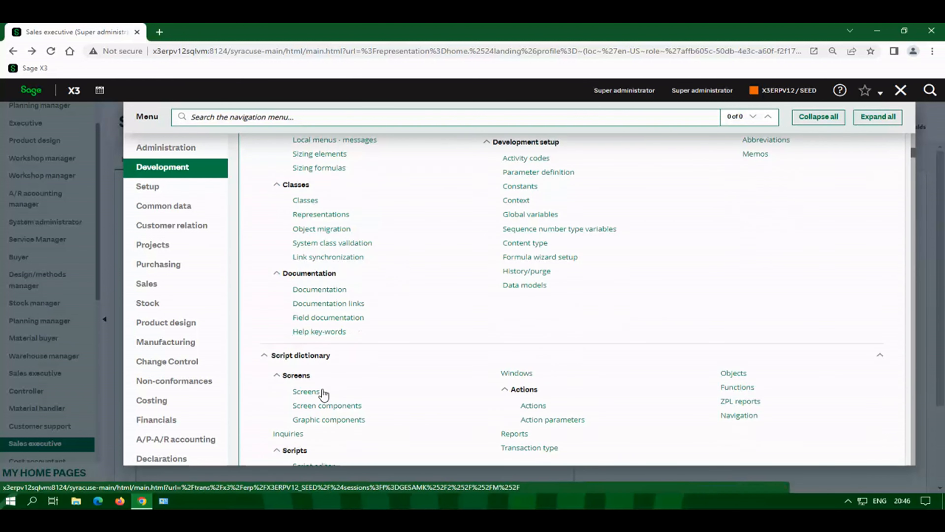
pyautogui.click(306, 392)
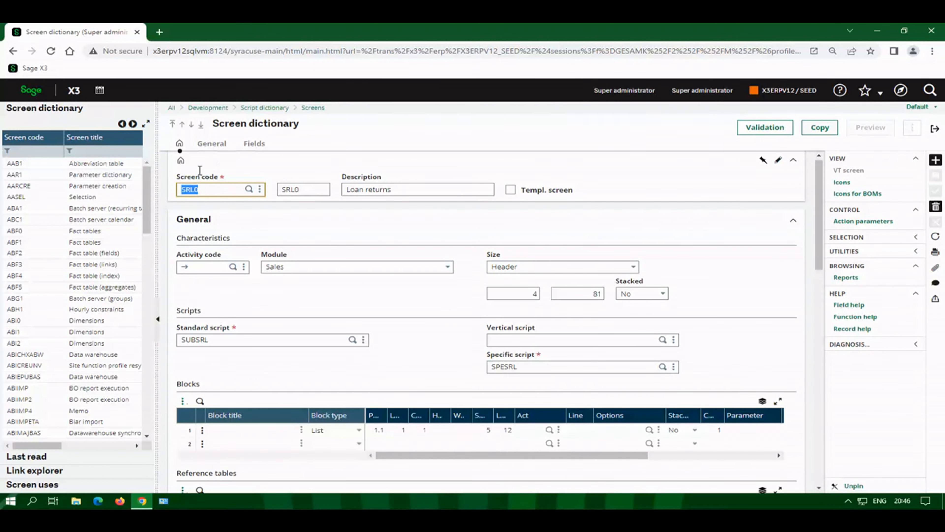
# - Filter the screen dictionary list by the screen code SRL0
pyautogui.click(34, 150)
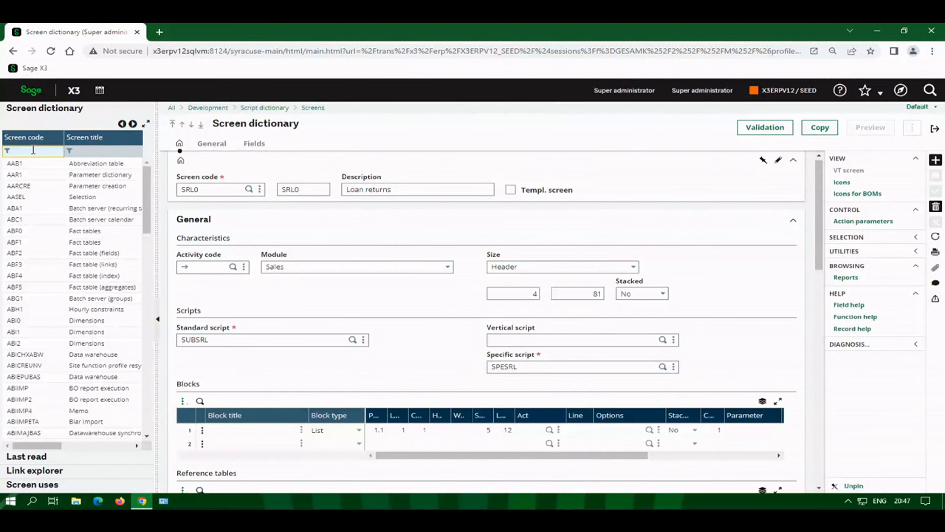
pyautogui.write('SRL0')
pyautogui.press('Return')
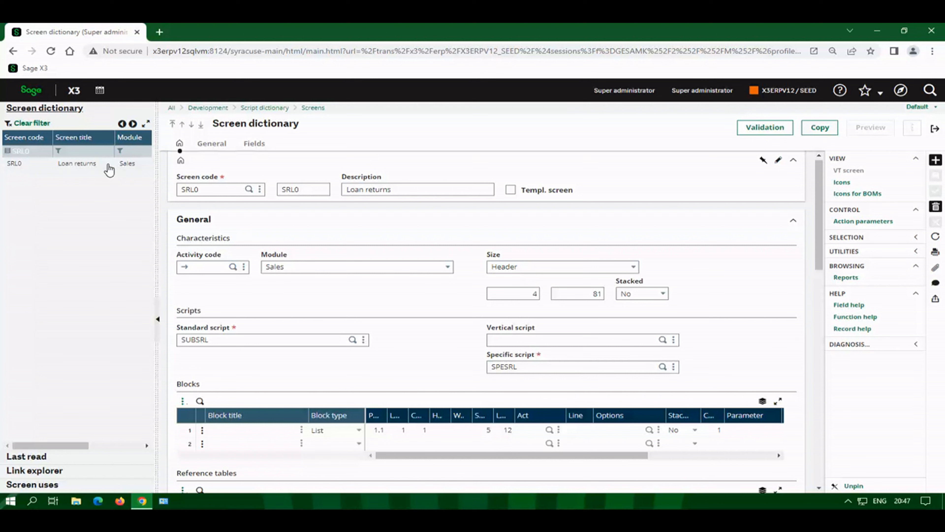
# - Examine the module, abbreviation and change date columns of the filtered SRL0 entry
pyautogui.moveTo(38, 448); pyautogui.dragTo(123, 450)
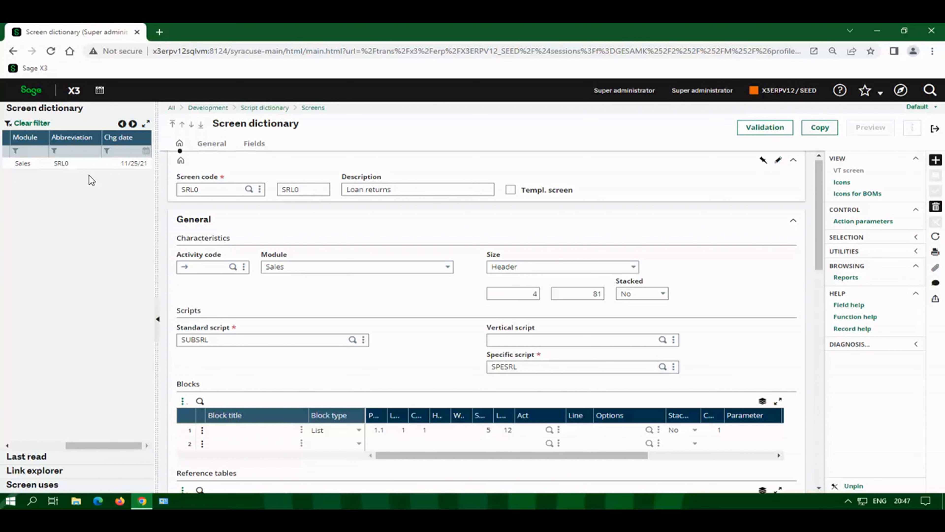
pyautogui.click(32, 445)
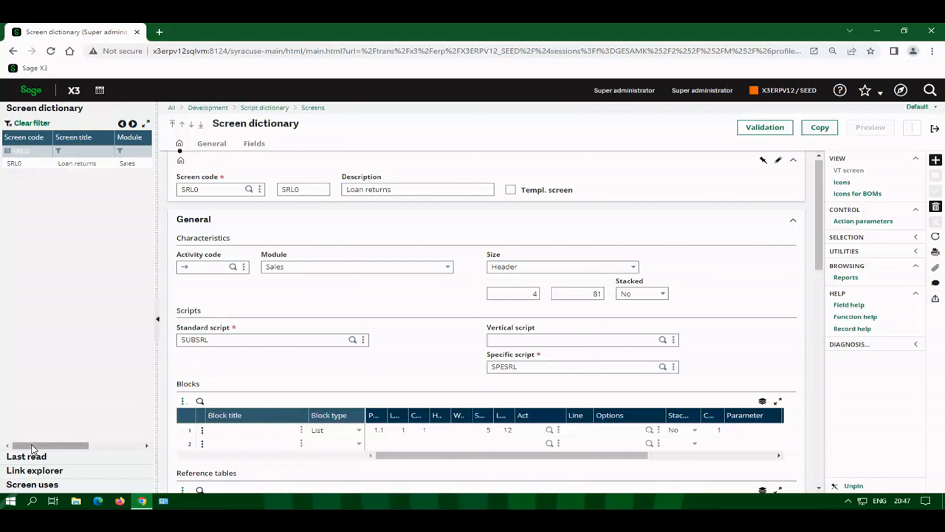
pyautogui.moveTo(62, 444); pyautogui.dragTo(121, 445)
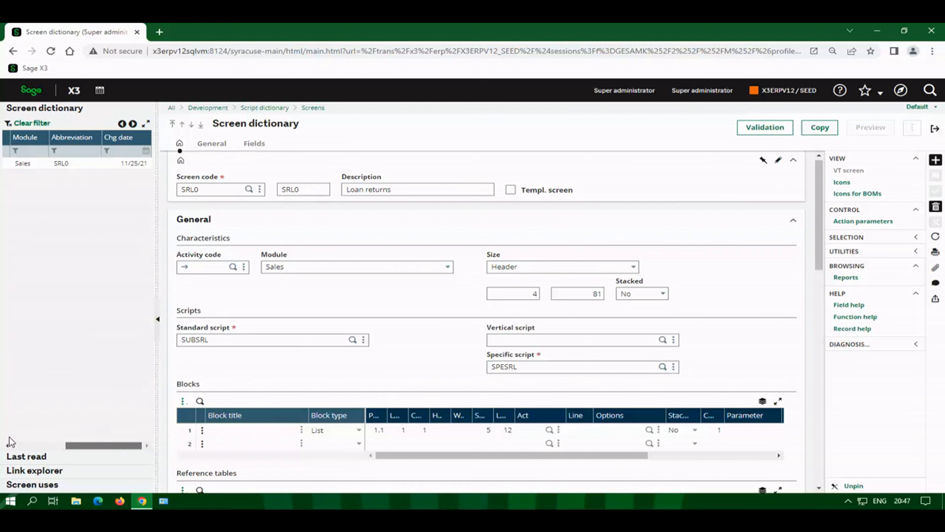
pyautogui.click(10, 444)
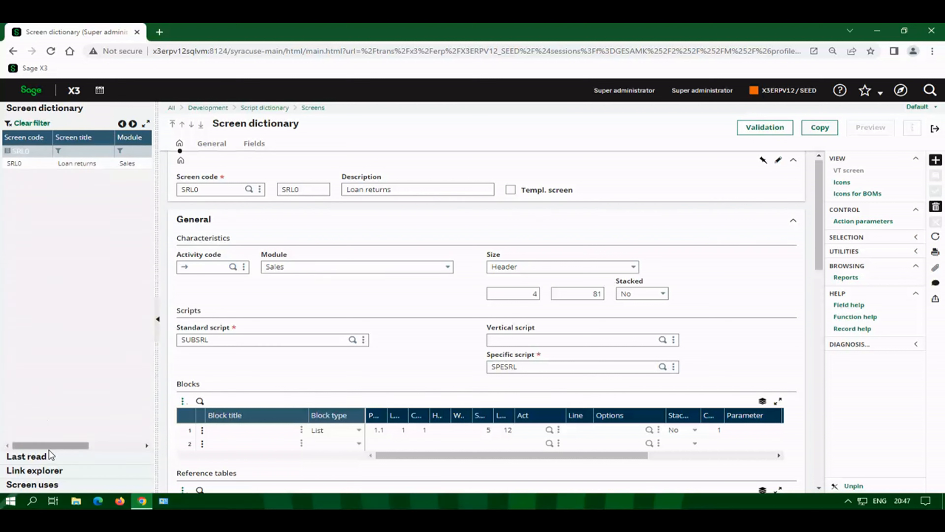
pyautogui.moveTo(87, 446); pyautogui.dragTo(123, 424)
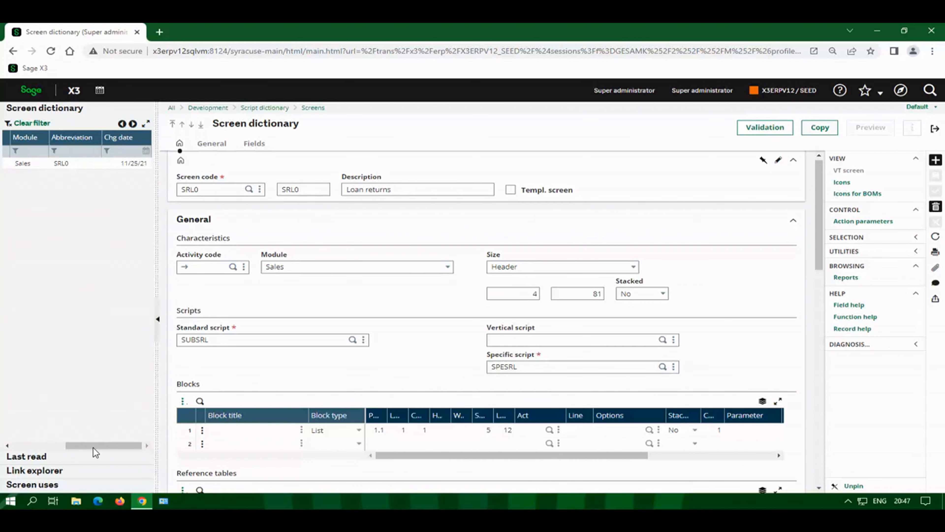
pyautogui.click(28, 446)
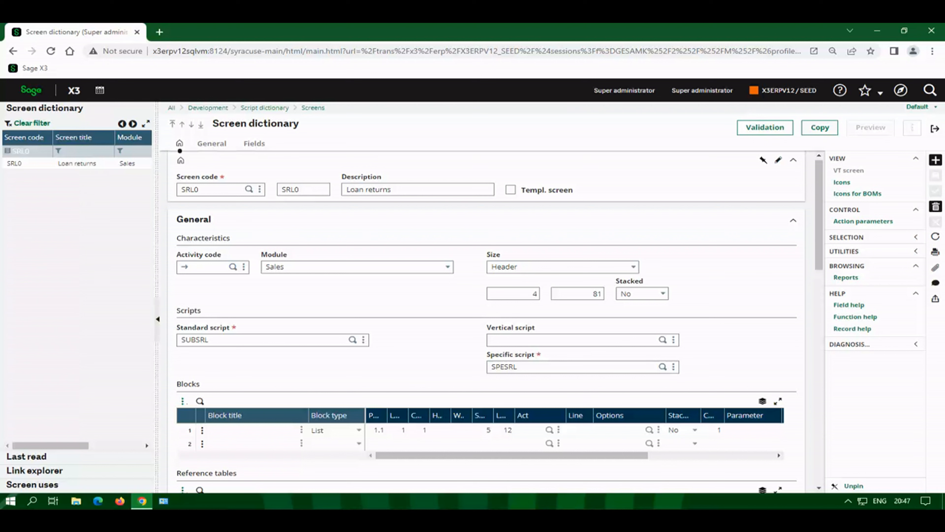
# - Select the SRL0 Loan returns screen, list the windows that use it, and leave the screen dictionary
pyautogui.click(24, 164)
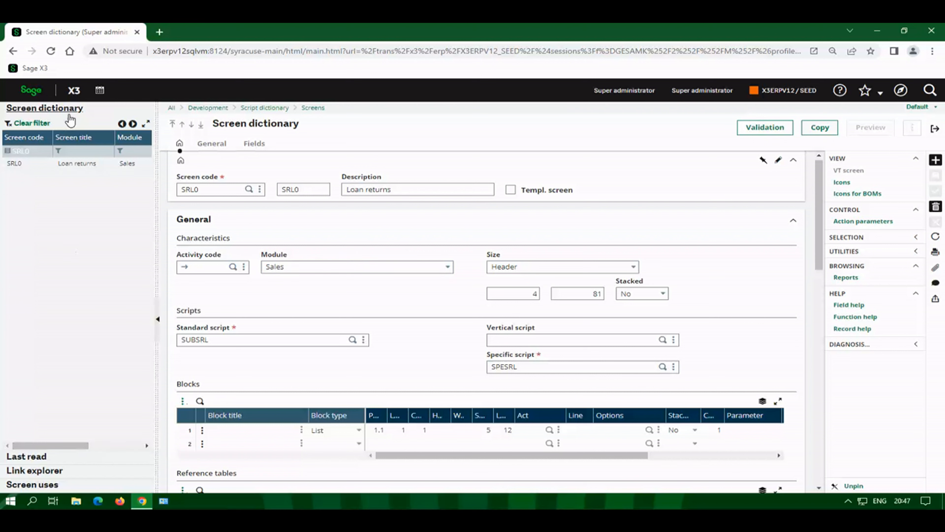
pyautogui.click(31, 485)
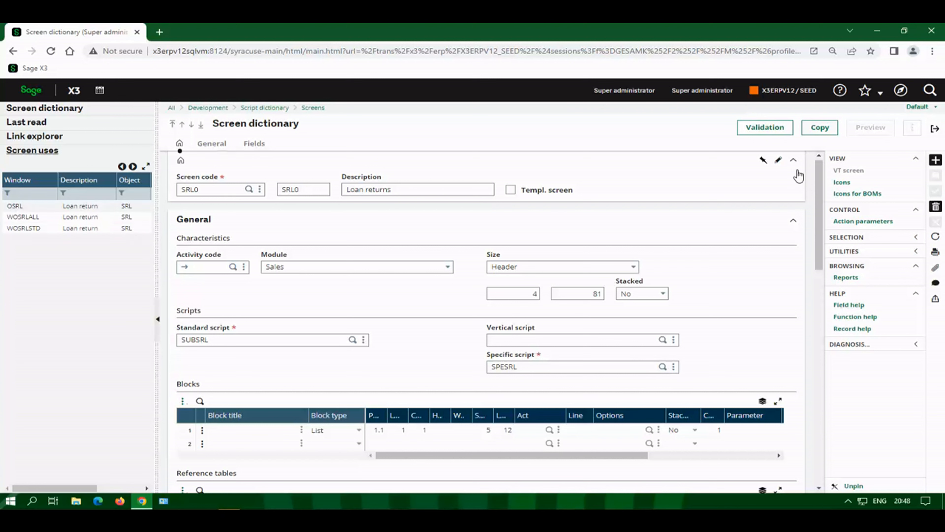
pyautogui.click(935, 128)
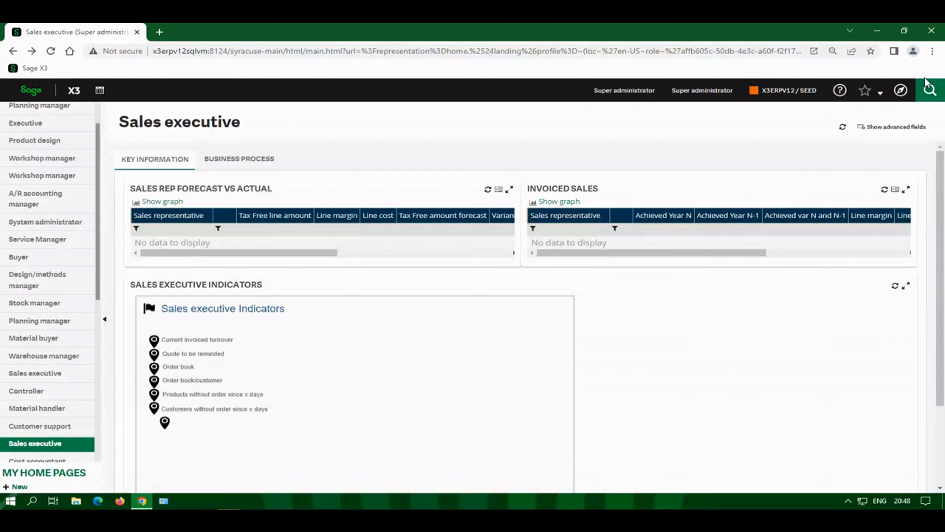
# - Open the Windows function in the Development script dictionary and filter the window list by OSRL
pyautogui.click(900, 91)
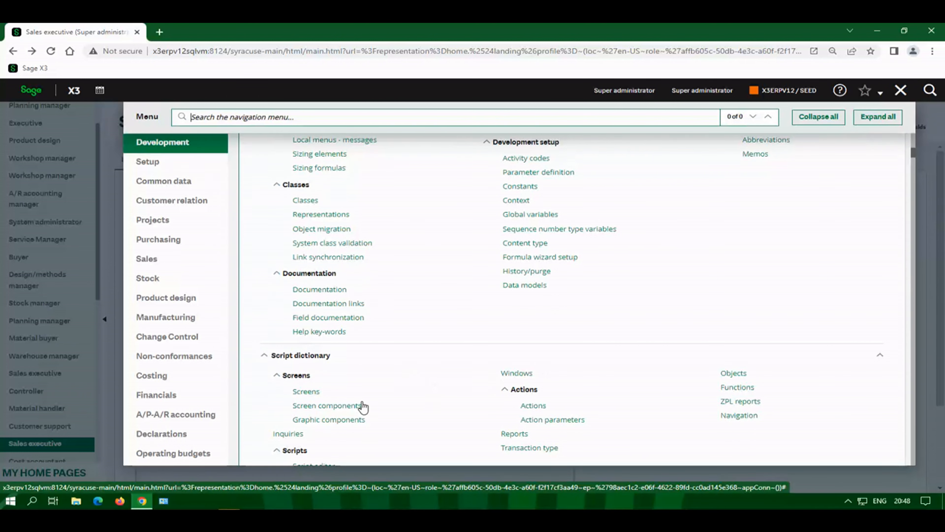
pyautogui.click(520, 373)
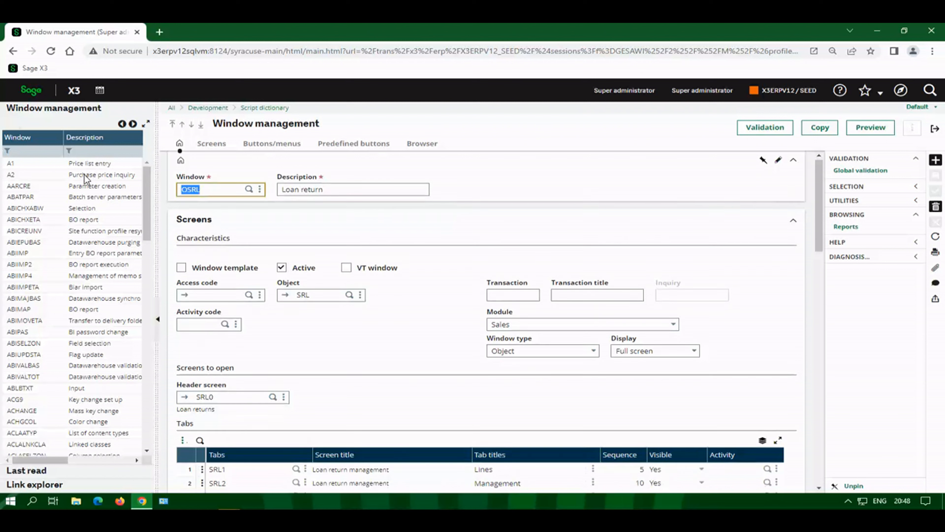
pyautogui.click(29, 150)
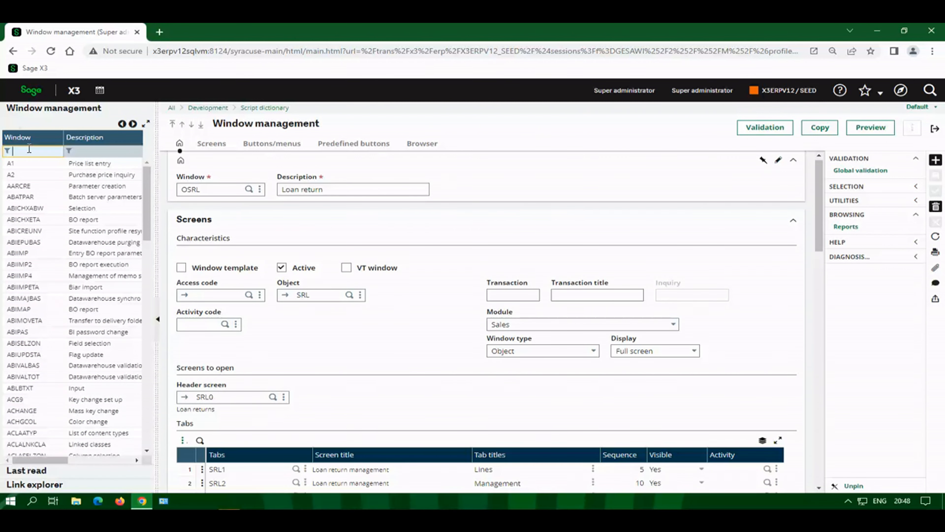
pyautogui.write('OSRL')
pyautogui.press('Return')
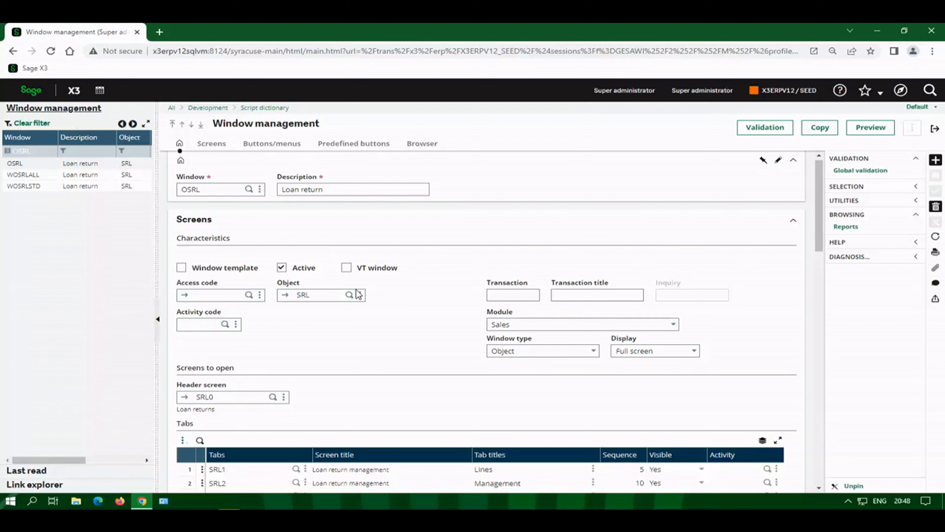
# - Review the header screen and tabs assigned to the OSRL Loan return window, and leave window management
pyautogui.scroll(-3, 363, 309)
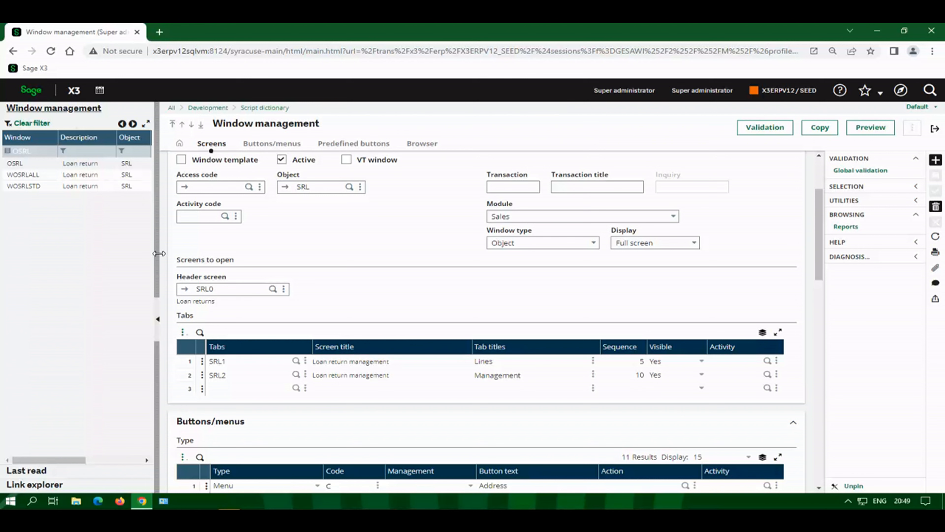
pyautogui.click(934, 128)
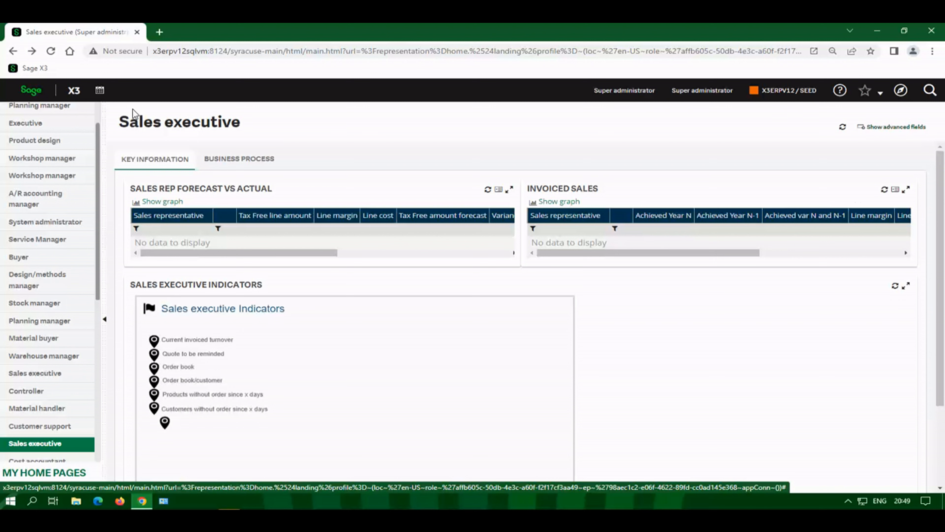